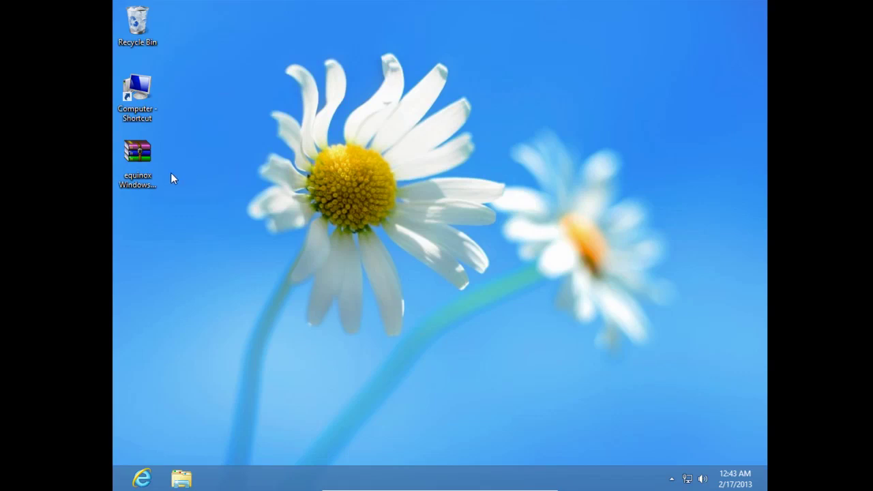
Step: Extract the equinox Windows 8 Theme archive onto the desktop with WinRAR's Extract Here
left_click(149, 169)
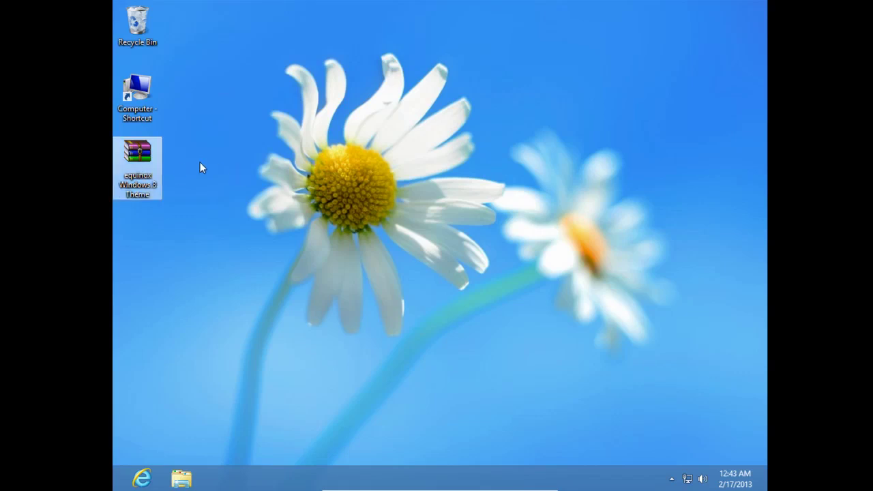
right_click(145, 164)
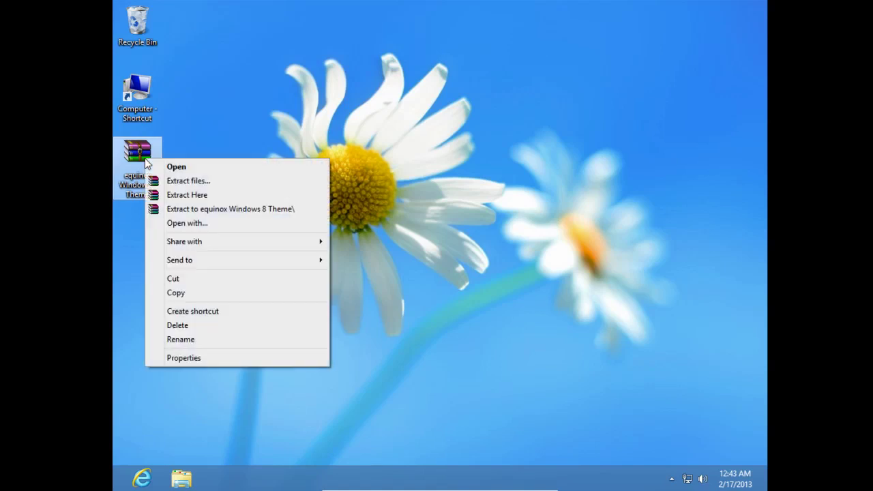
left_click(170, 196)
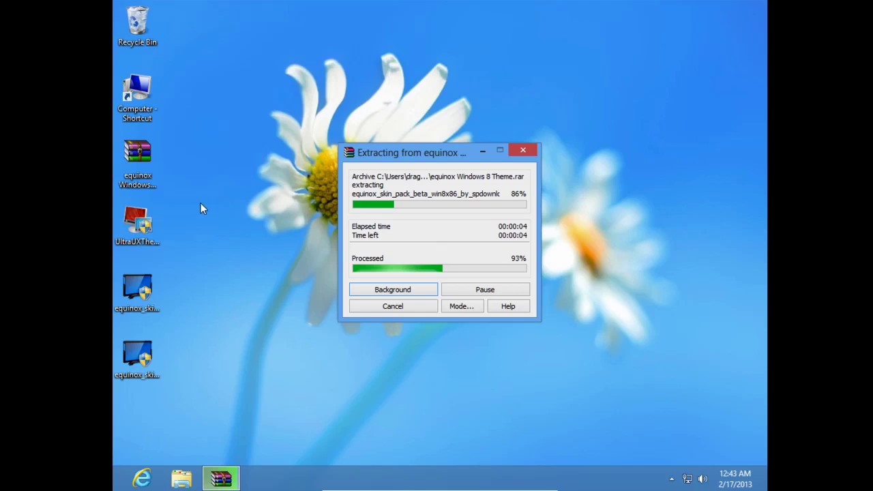
Step: Install UltraUXThemePatcher, approving UAC and accepting its license, then close the finished wizard
left_click(142, 235)
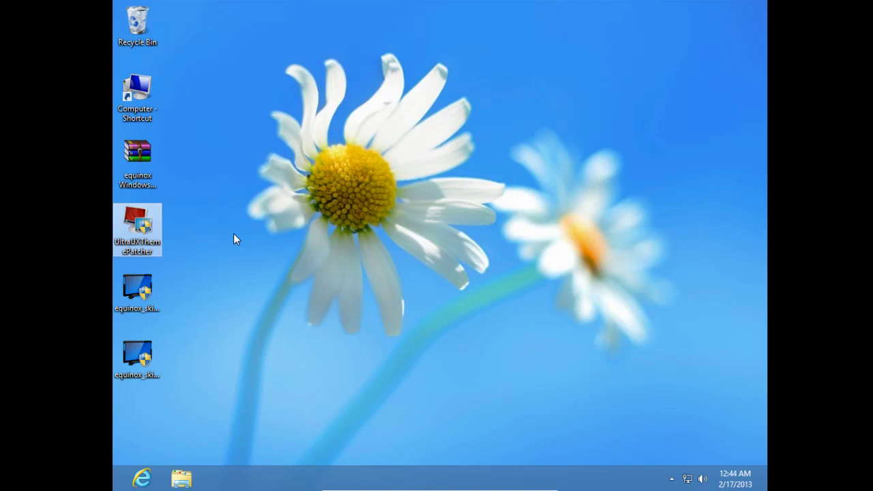
double_click(148, 225)
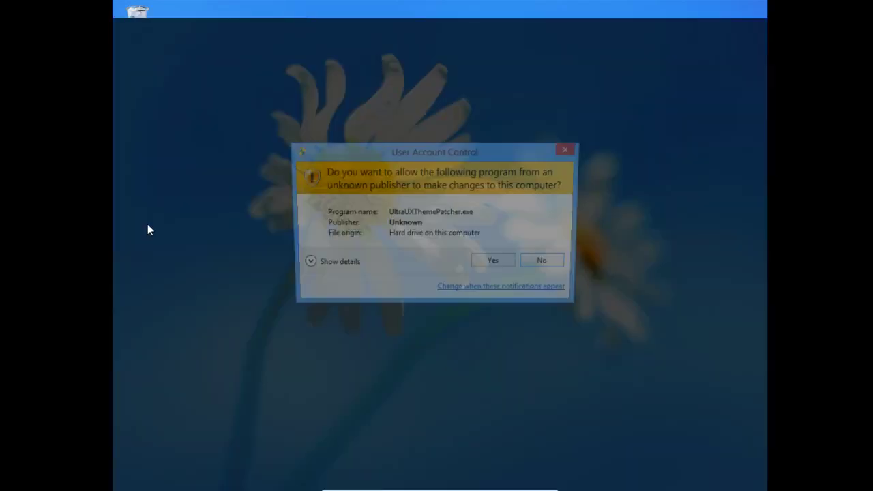
left_click(487, 266)
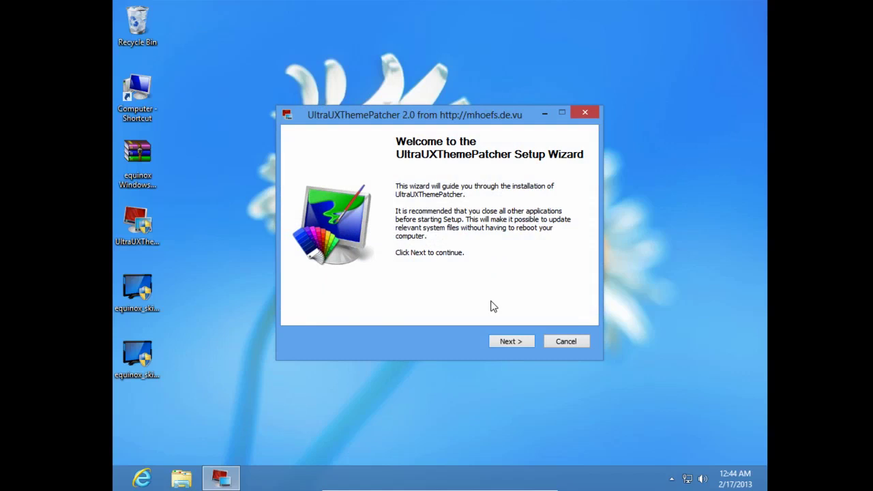
left_click(510, 341)
left_click(414, 315)
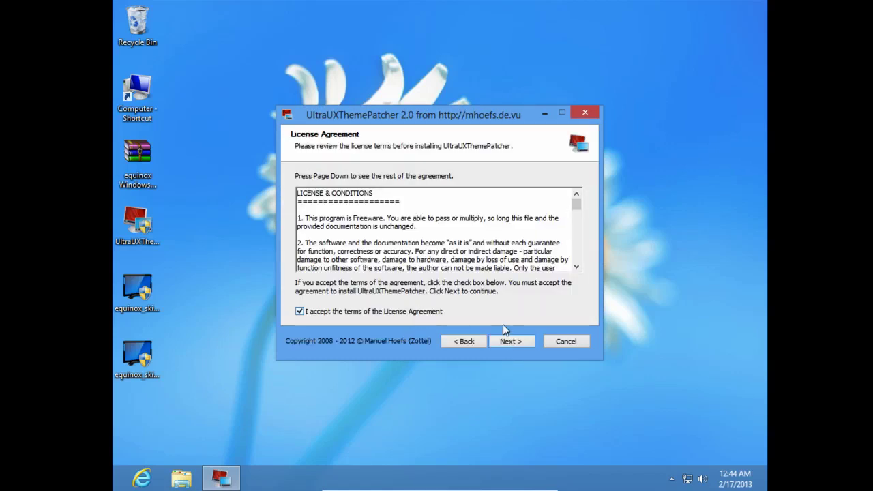
left_click(517, 342)
left_click(513, 343)
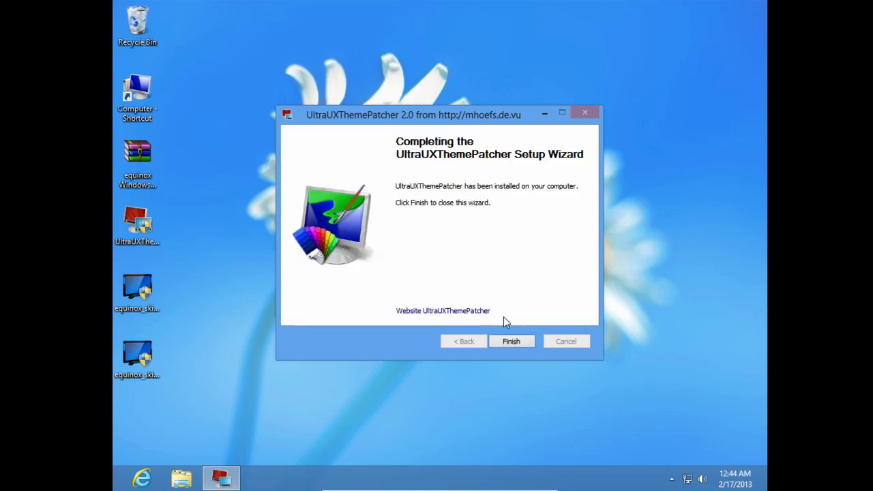
left_click(508, 343)
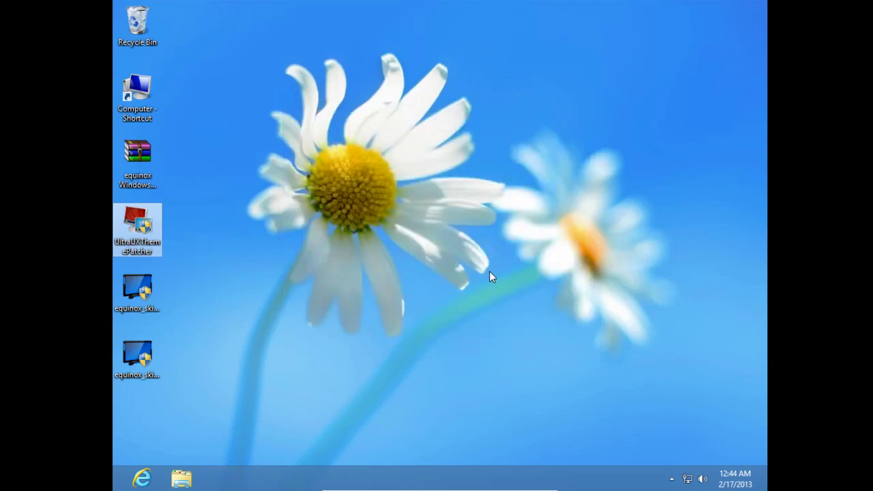
Step: Refresh the desktop and run the win8x86 equinox_skin_pack installer, approving the UAC prompt
right_click(284, 154)
left_click(299, 189)
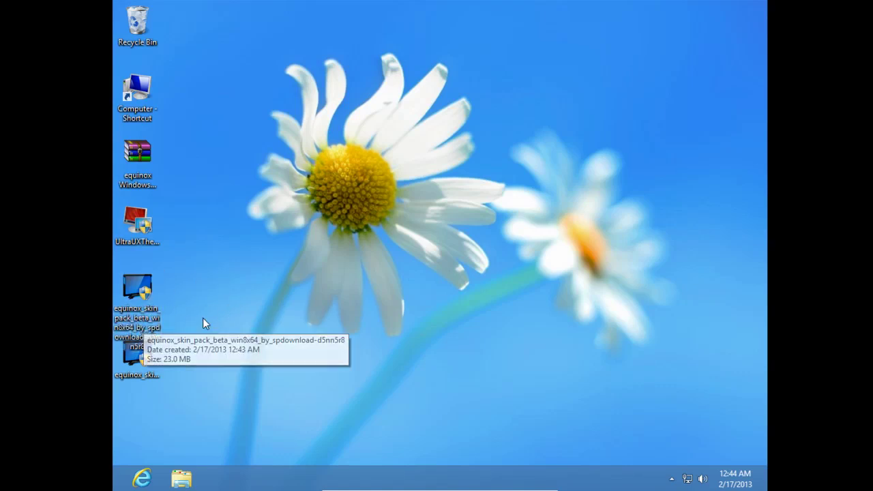
left_click(141, 371)
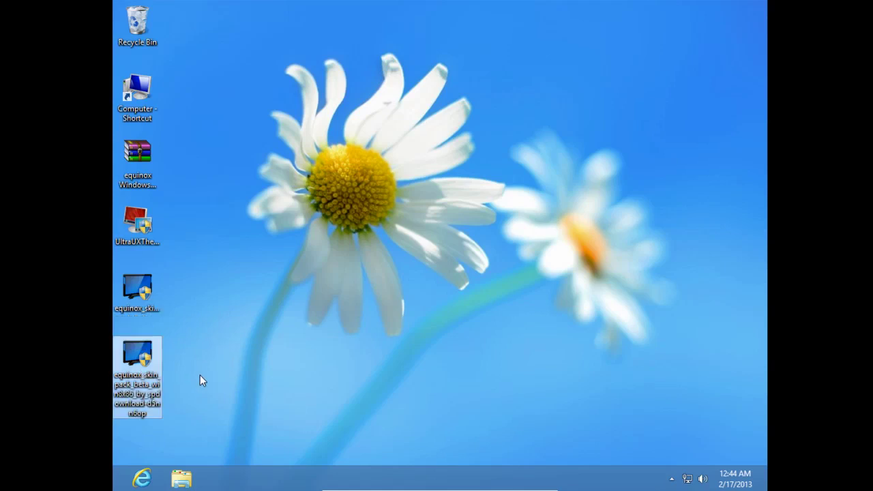
double_click(152, 382)
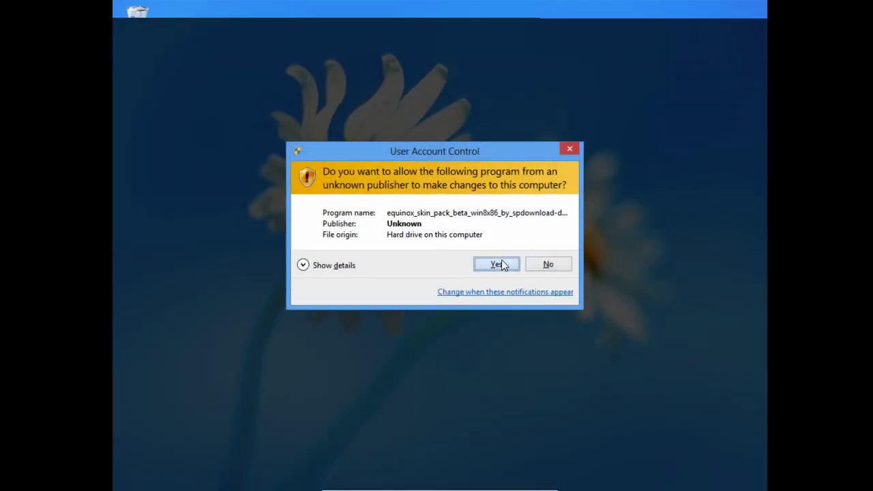
left_click(497, 265)
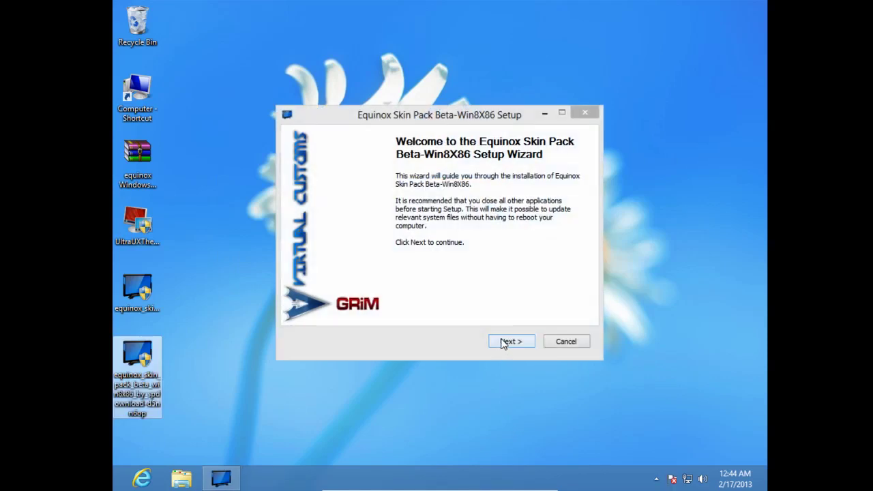
Step: Accept the skin pack license and skip the Babylon toolbar offer
left_click(504, 343)
left_click(353, 312)
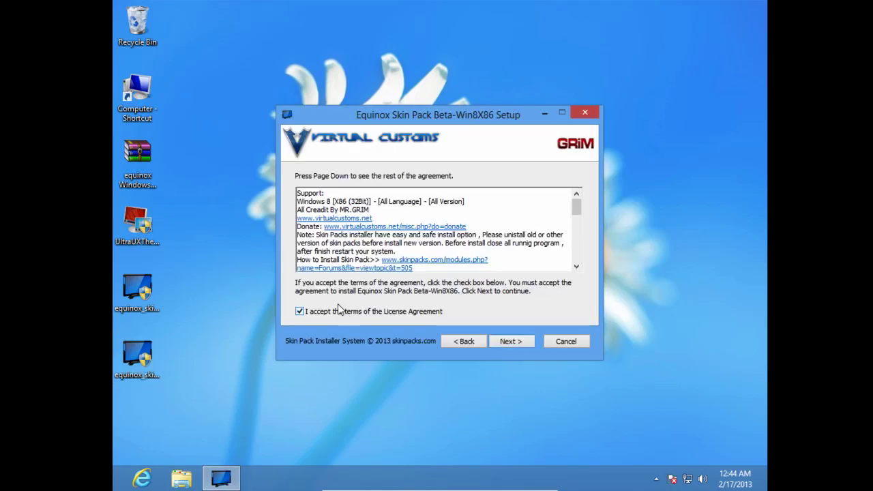
left_click(512, 342)
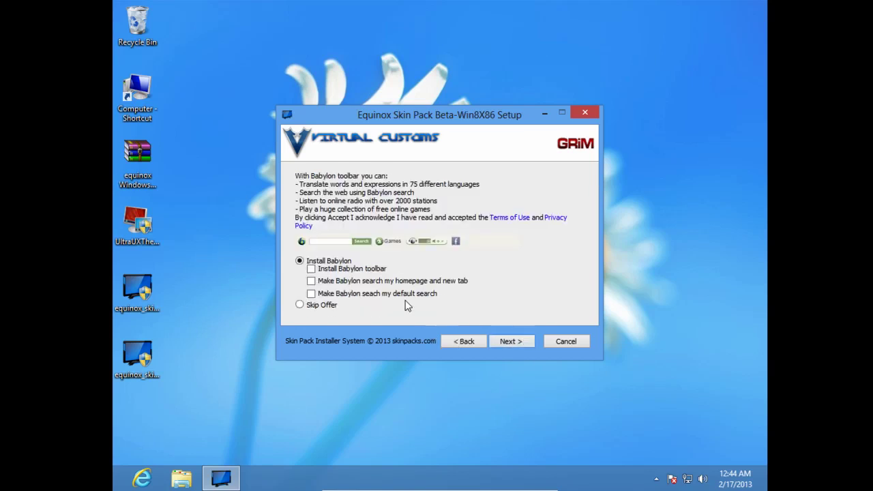
left_click(299, 306)
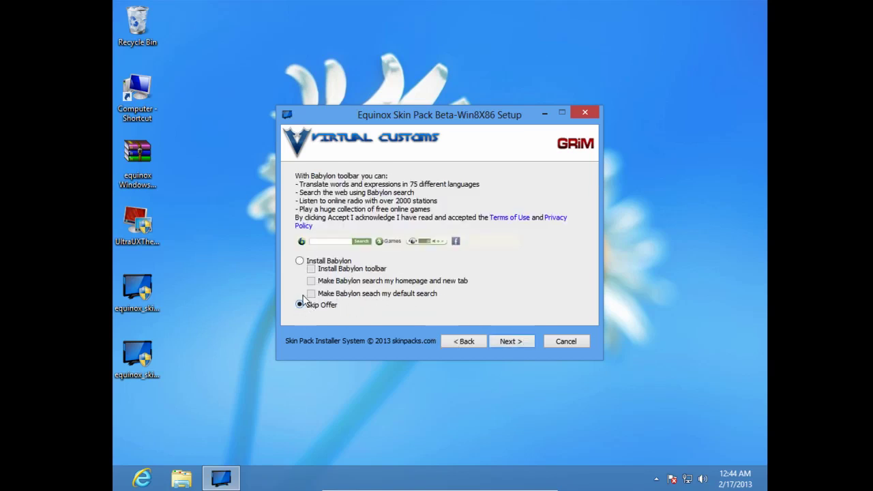
left_click(519, 342)
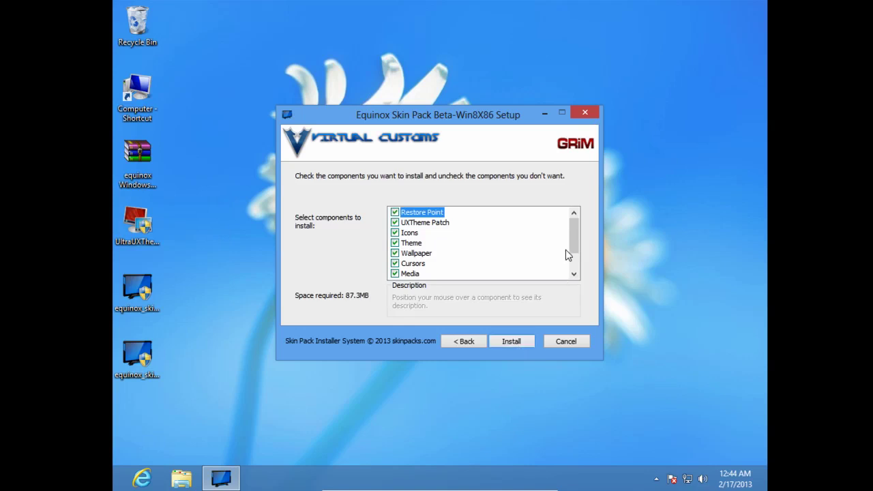
Step: Install all skin pack components and finish setup with Reboot now
mouse_move(576, 237)
left_mouse_down()
mouse_move(577, 261)
mouse_move(572, 223)
left_mouse_up()
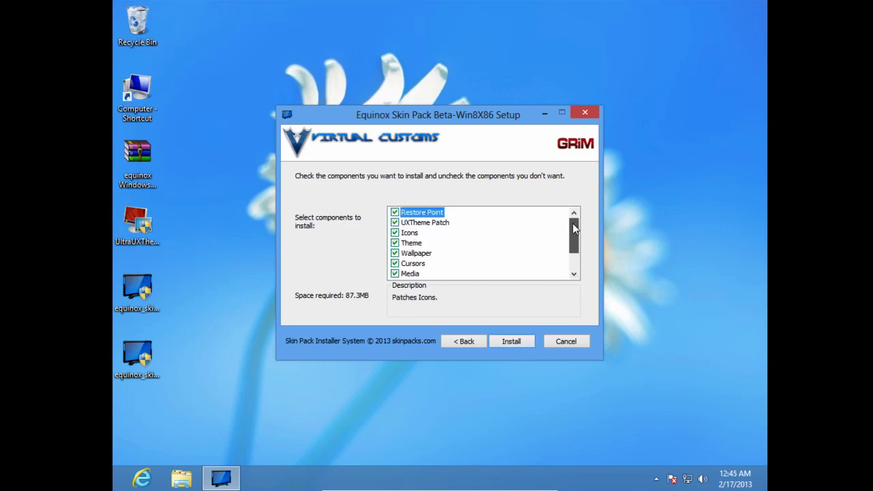
left_click(514, 341)
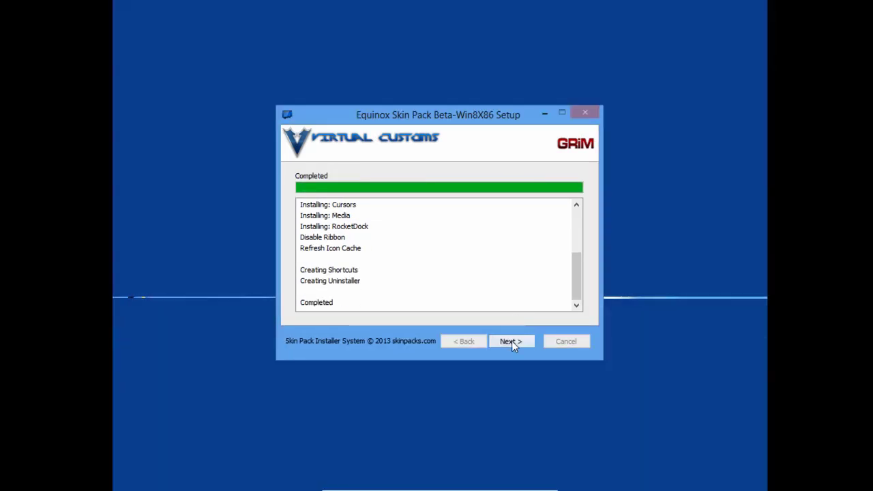
left_click(510, 342)
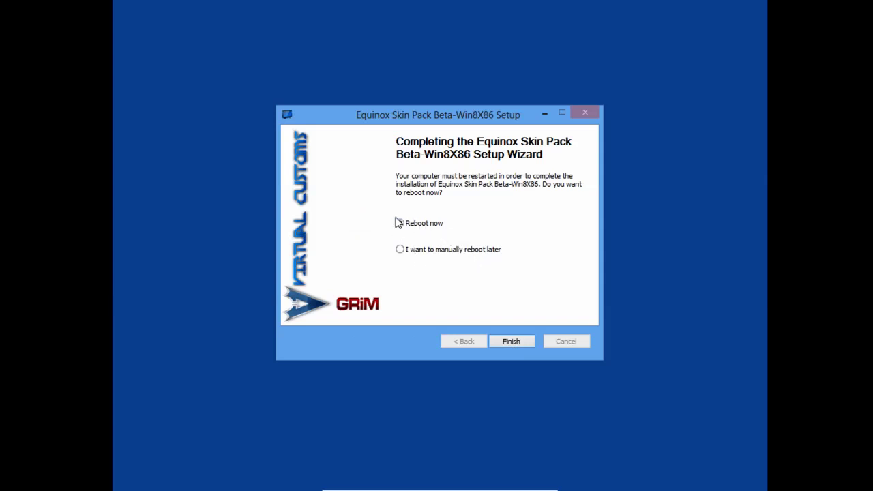
left_click(510, 343)
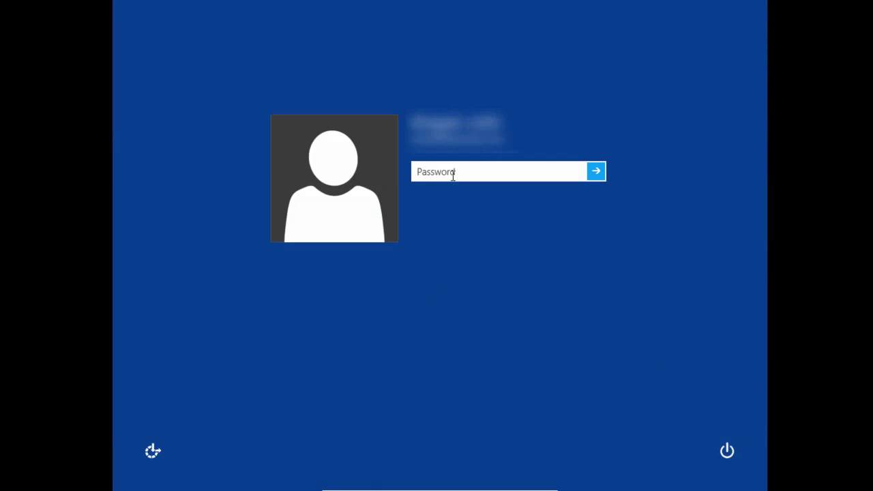
Step: Enter the account password on the lock screen to sign in
type("••")
key("Return")
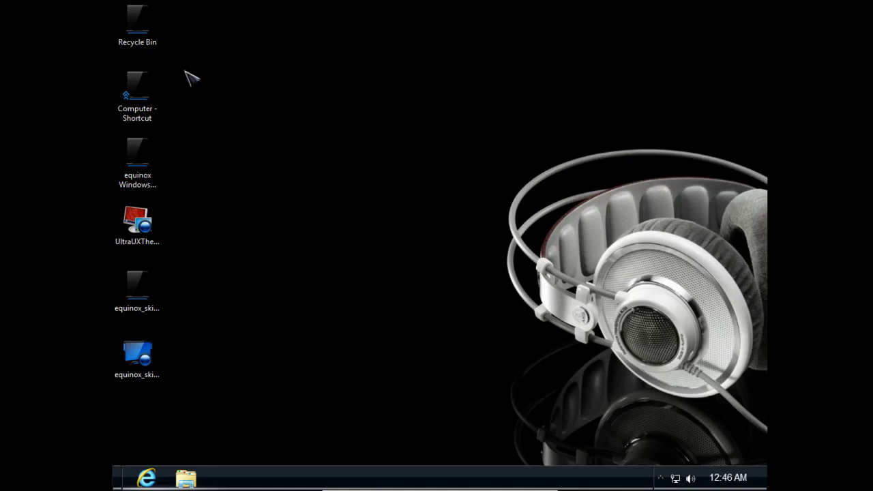
Step: Refresh the desktop icons, then open, restore and close the Computer window
mouse_move(183, 28)
left_mouse_down()
mouse_move(179, 111)
mouse_move(112, 376)
mouse_move(279, 335)
mouse_move(242, 203)
mouse_move(230, 226)
mouse_move(219, 178)
left_mouse_up()
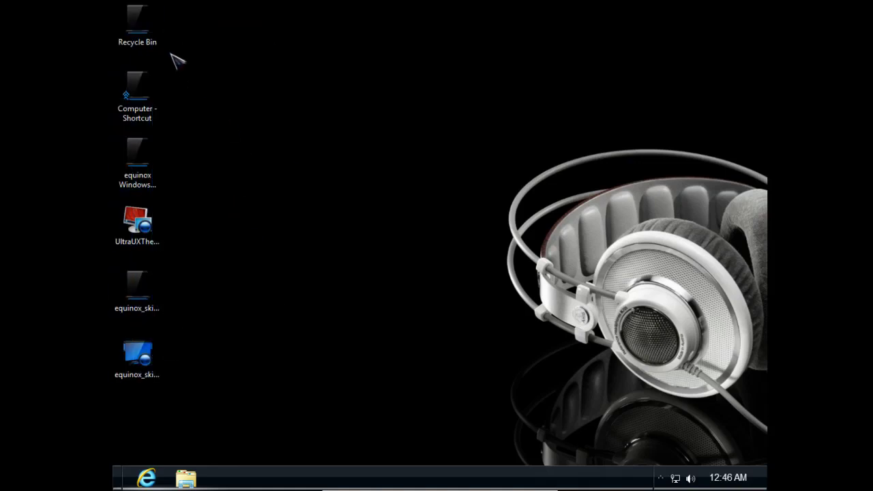
right_click(225, 148)
left_click(226, 127)
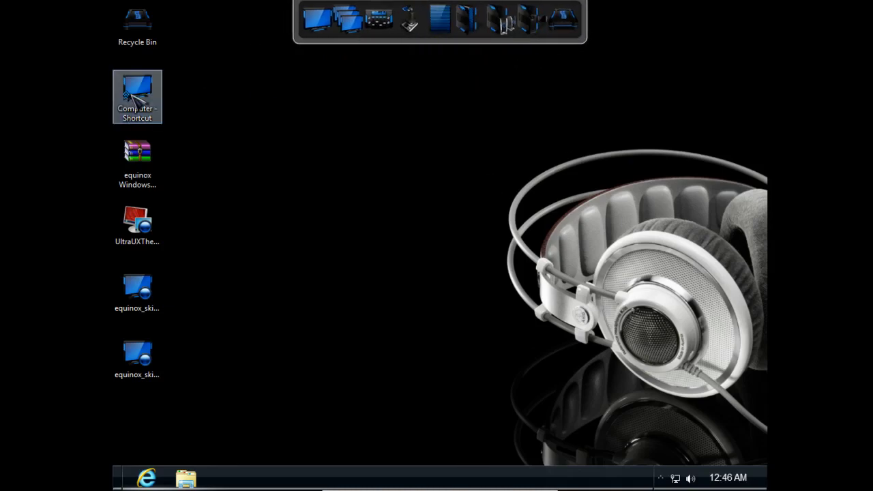
double_click(129, 95)
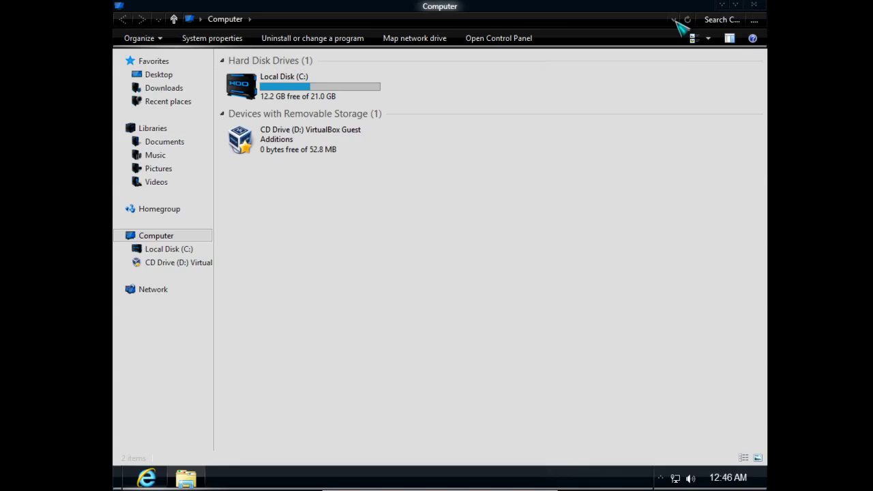
left_click_drag(565, 10, 415, 30)
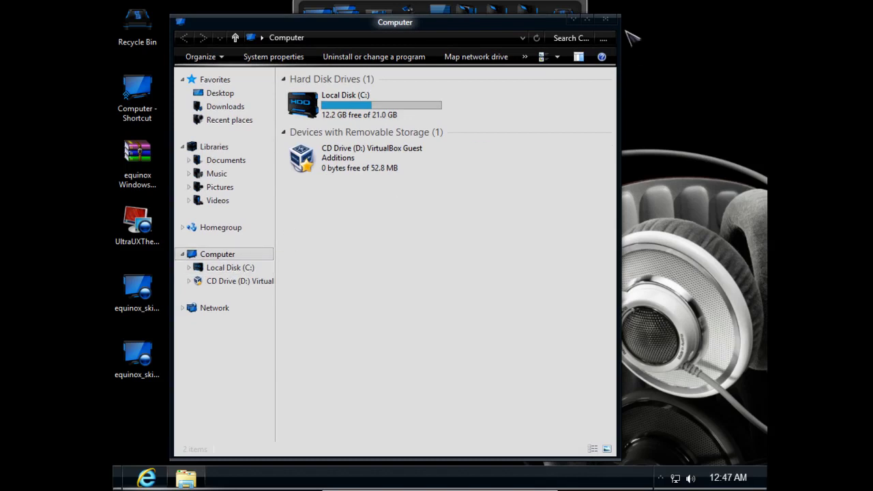
left_click(605, 20)
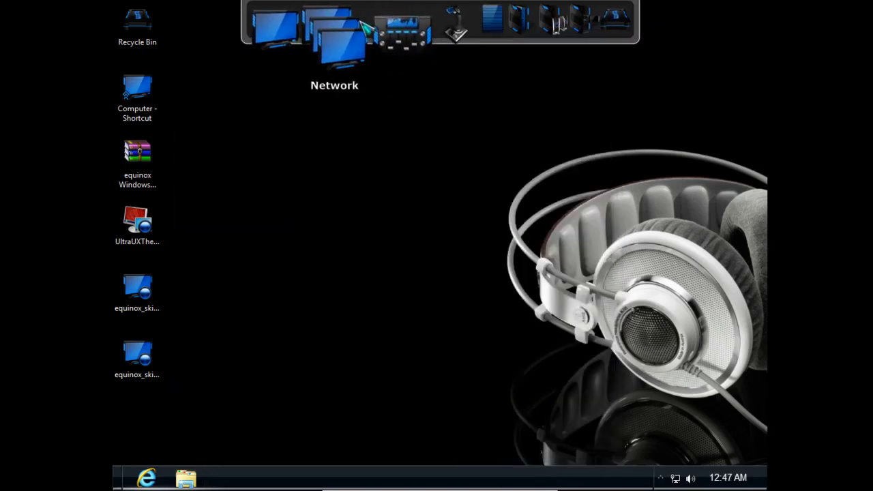
Step: Refresh the desktop again and open Computer from the dock icon
right_click(194, 134)
left_click(210, 174)
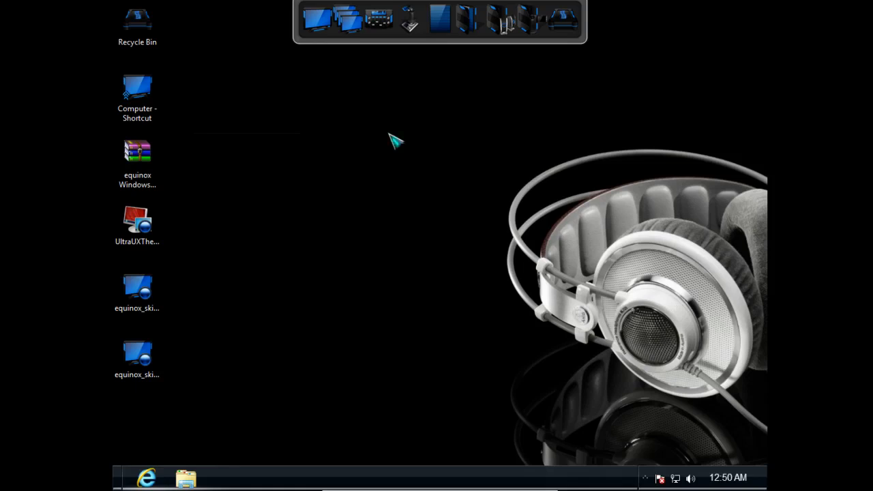
left_click(320, 34)
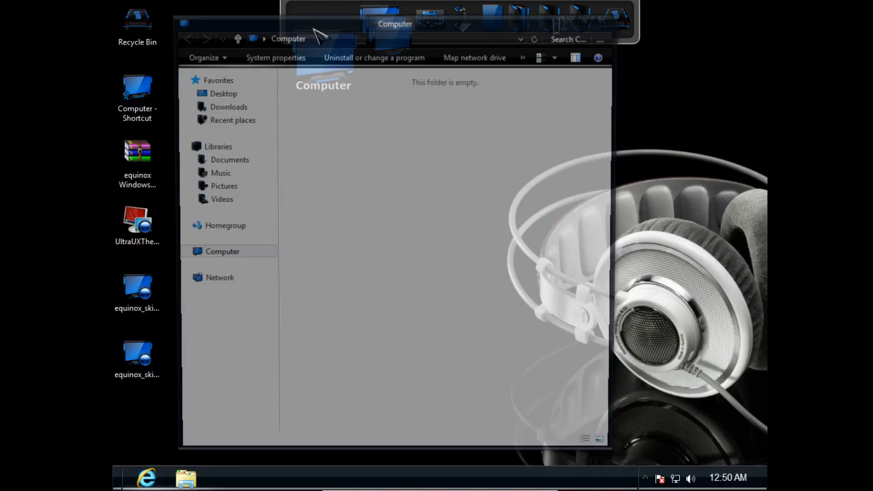
Step: Launch the Equinox Skin Pack Beta-Win8X86 uninstaller from Programs and Features
left_click(344, 60)
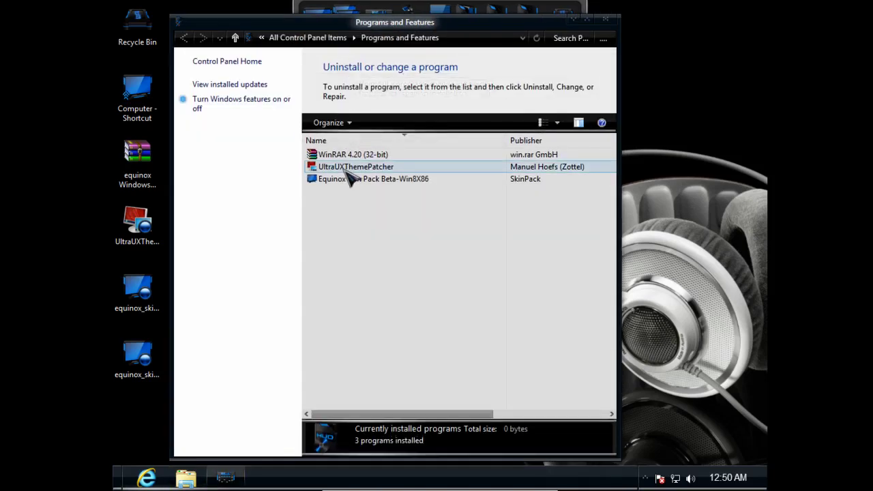
left_click(346, 179)
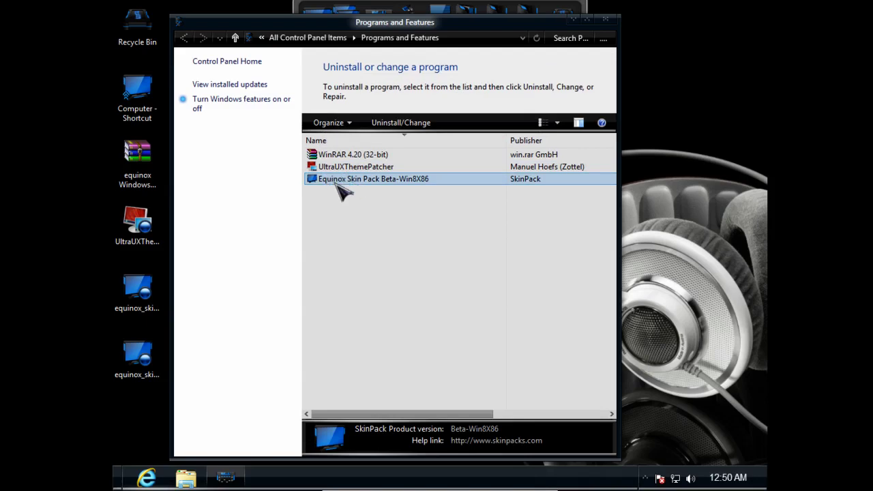
left_click(386, 127)
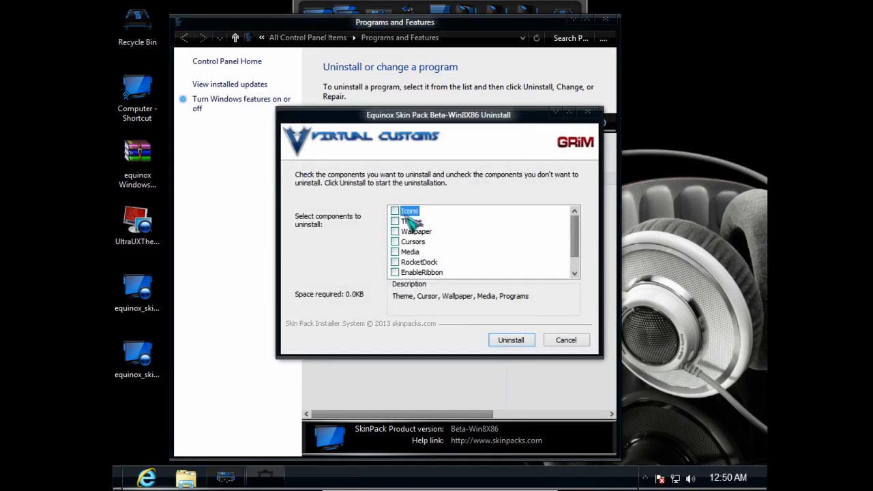
Step: Tick Wallpaper, Cursors, Media, RocketDock, EnableRibbon, RefreshIcon and the uninstaller/backup files for removal
left_click(395, 232)
scroll(402, 239, "down", 1)
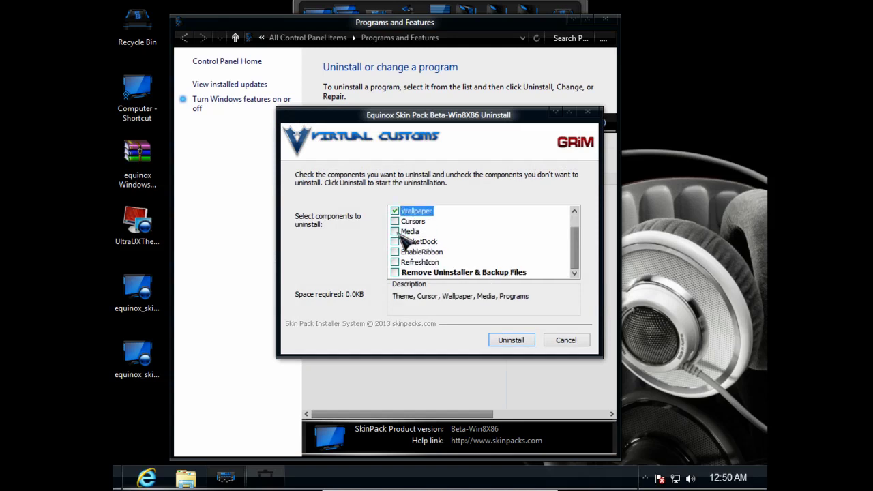
left_click(395, 221)
left_click(395, 231)
left_click(395, 241)
left_click(395, 252)
left_click(395, 262)
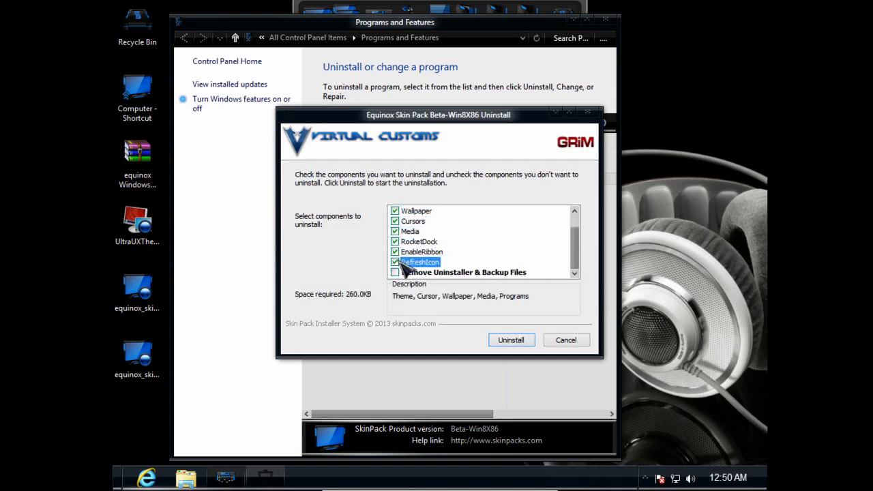
left_click(395, 273)
Step: Run the uninstall, confirm deleting backup files, and finish with Reboot now
left_click(511, 340)
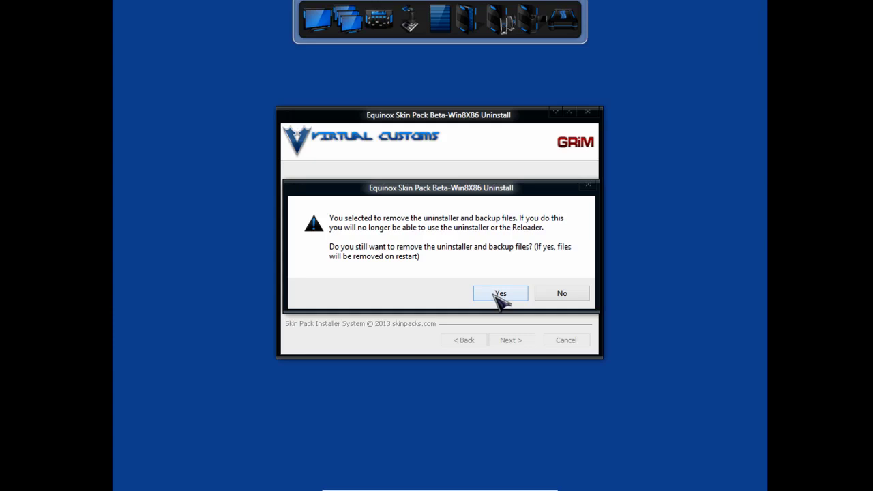
left_click(500, 295)
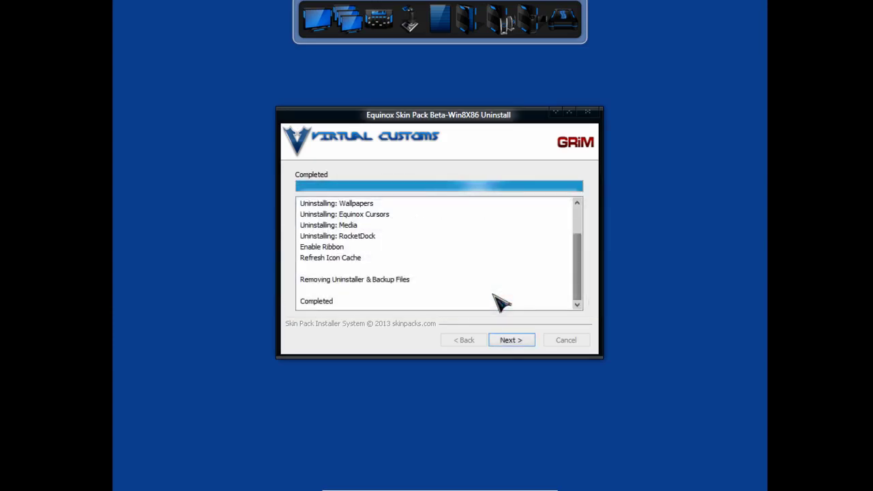
left_click(512, 341)
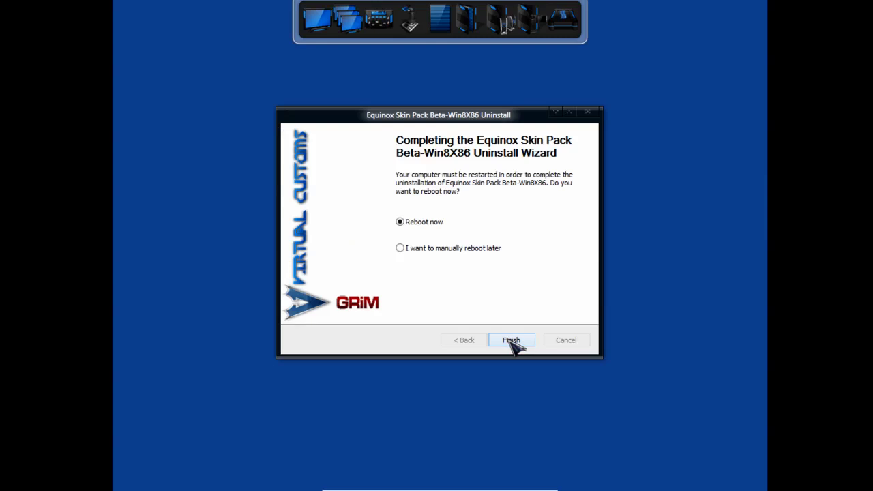
left_click(510, 341)
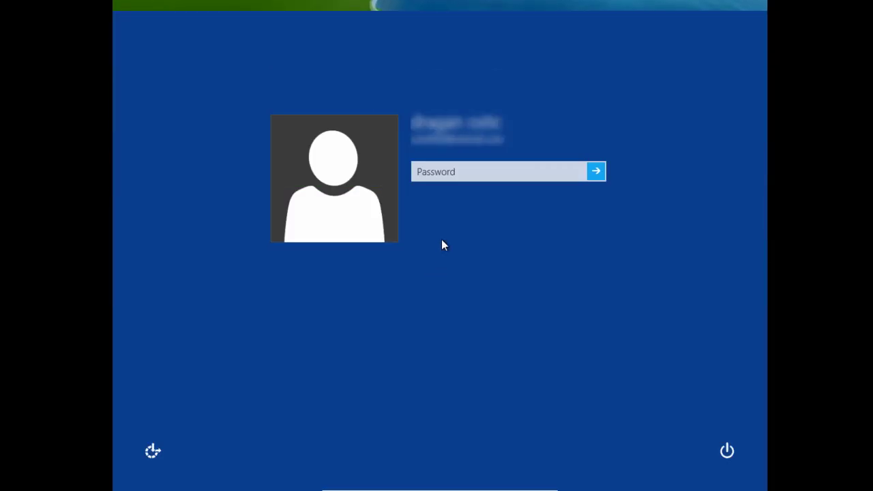
Step: Re-enter the account password after correcting a typo and sign in
type("****")
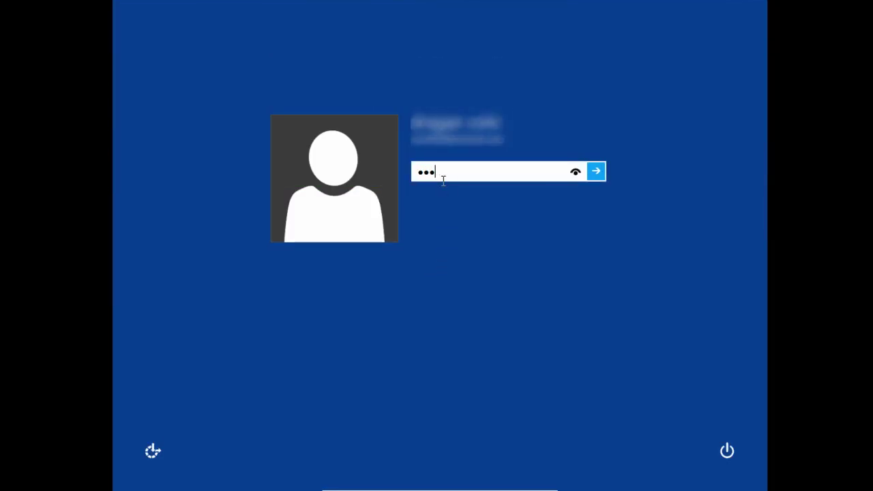
key("BackSpace")
key("BackSpace")
key("BackSpace")
key("BackSpace")
type("***********")
key("Return")
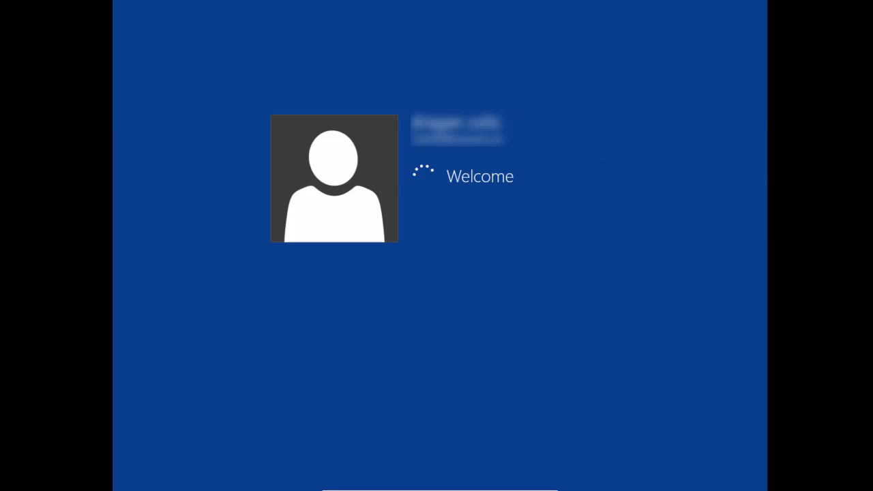